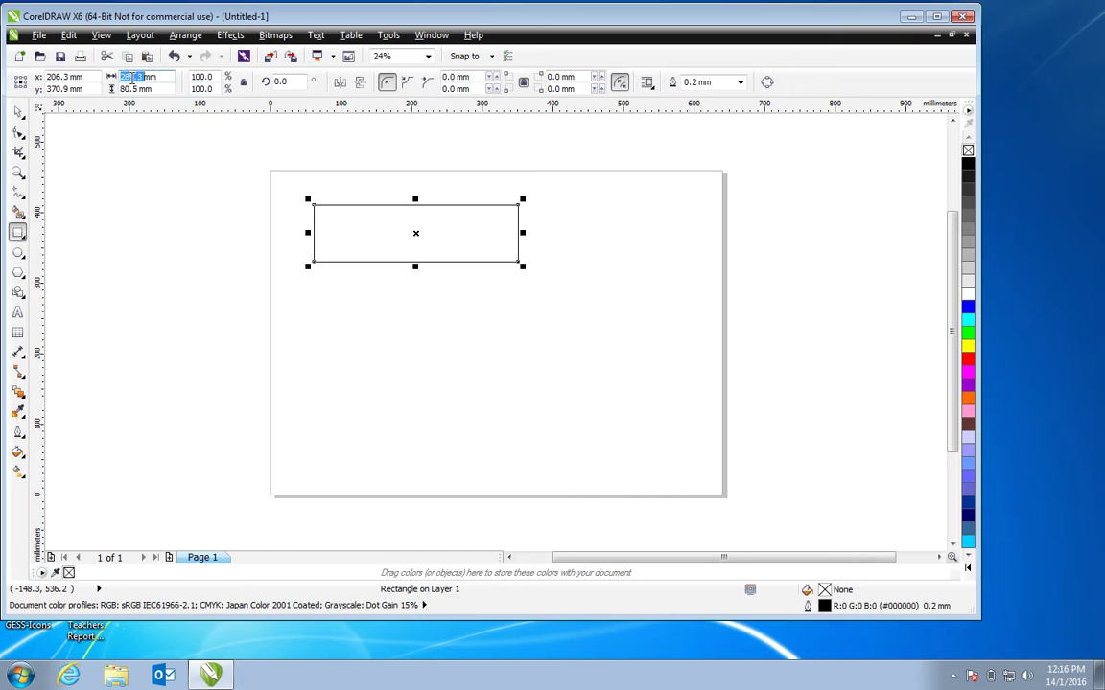
Set the rectangle's size to 200 mm wide and 100 mm high, and deselect it.
key(Tab)
text(100)
key(Return)
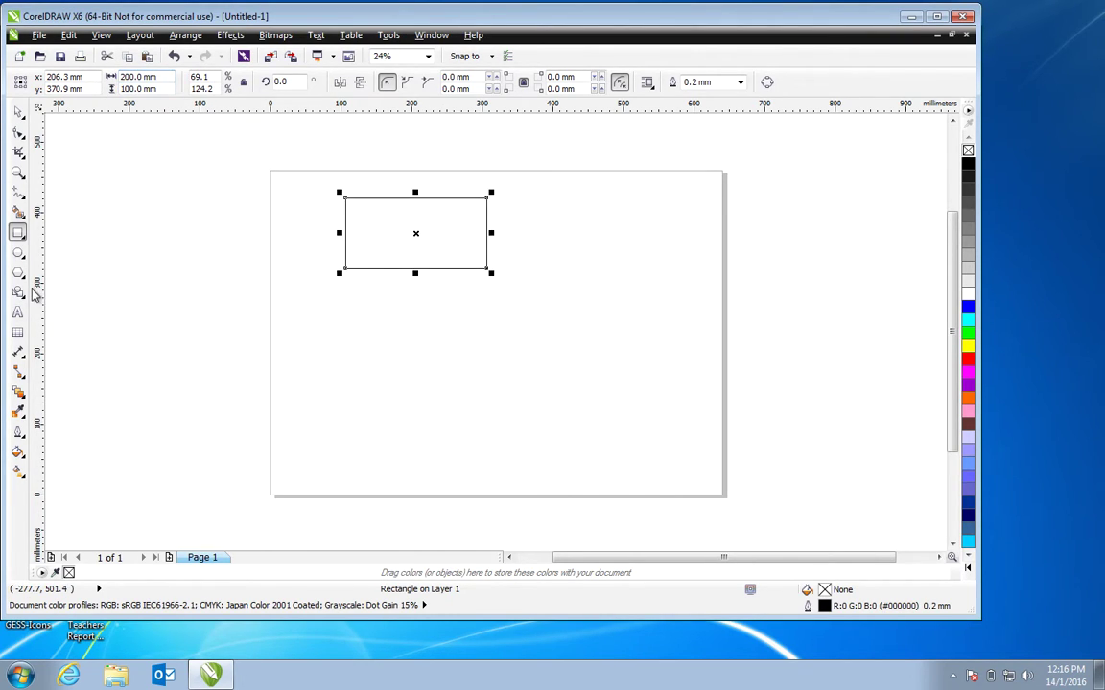
key(Escape)
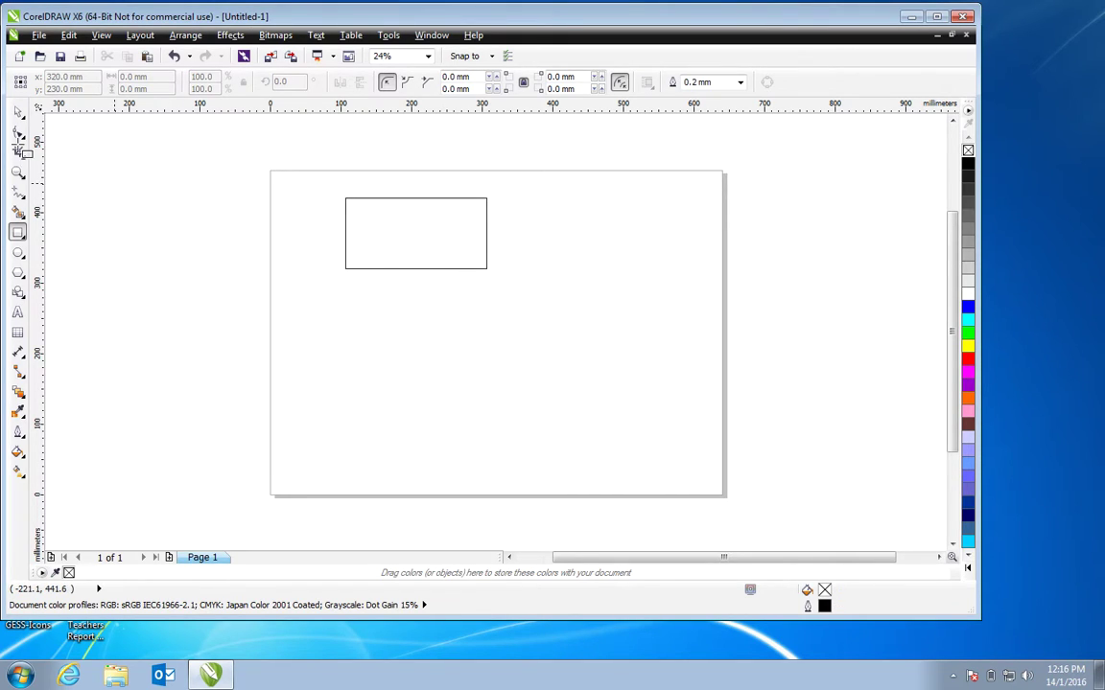
click(18, 112)
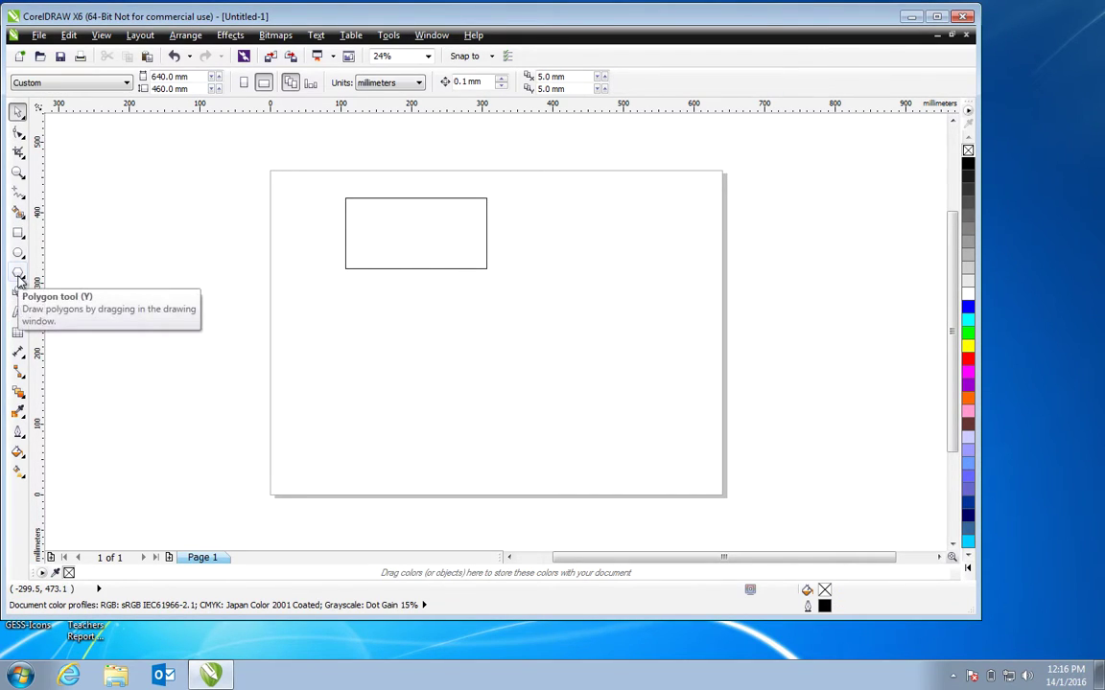
Draw a wide polygon below the rectangle and give it 7 sides, about 347 mm wide and 200 mm high.
click(18, 275)
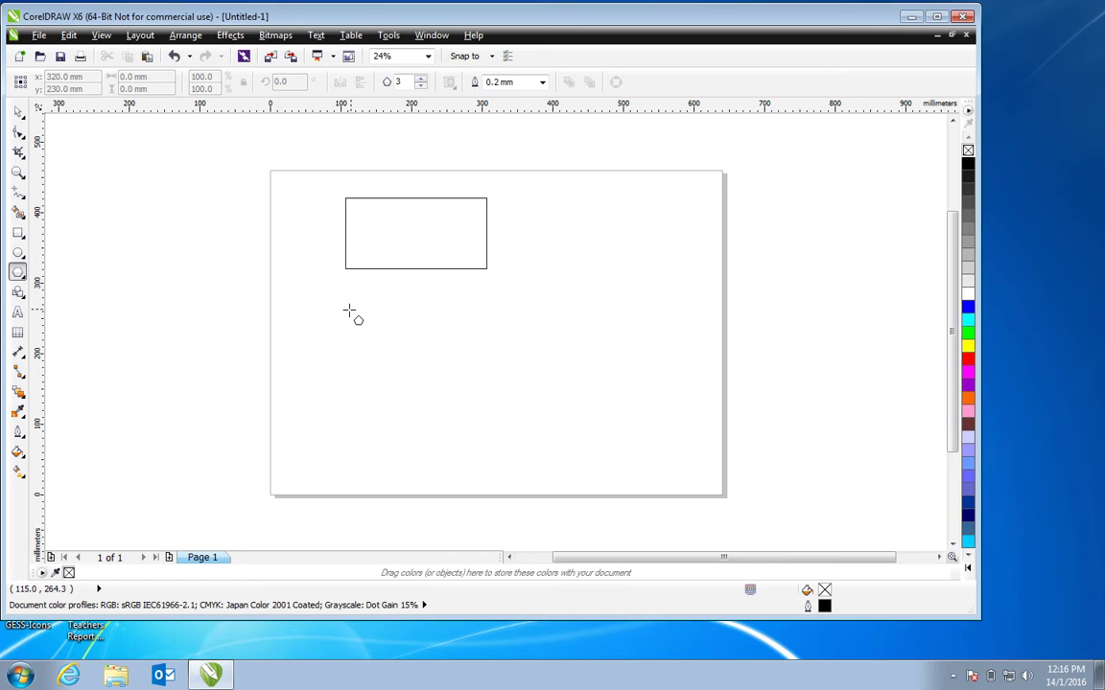
drag(353, 310, 492, 403)
drag(573, 454, 593, 456)
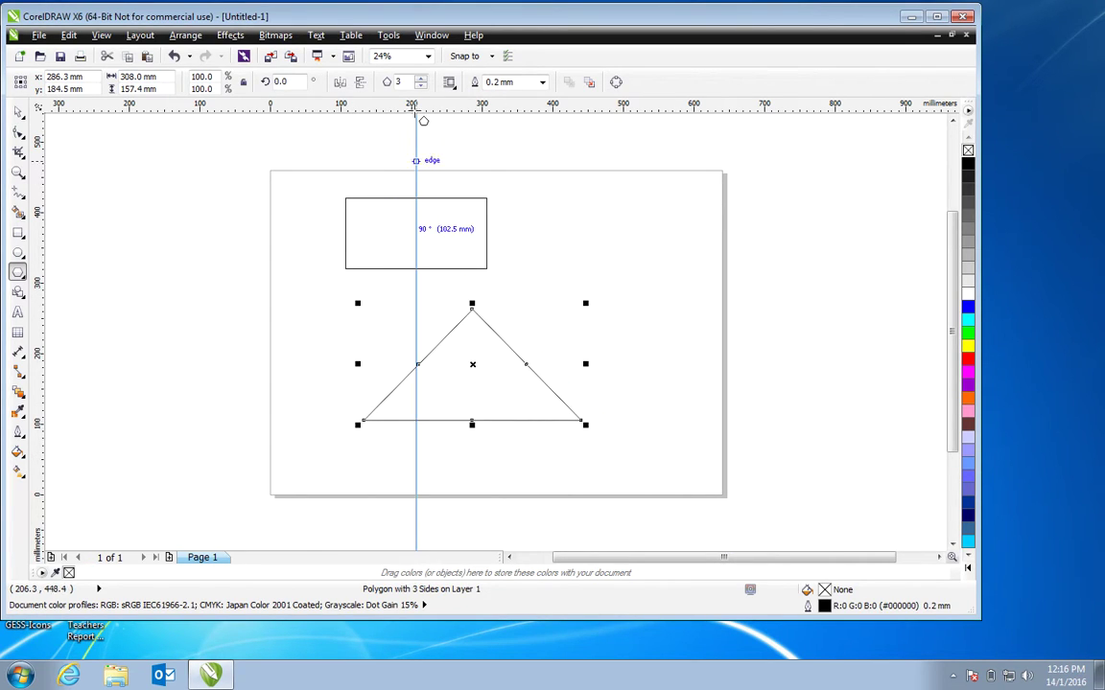
click(421, 79)
click(421, 78)
click(421, 79)
click(421, 79)
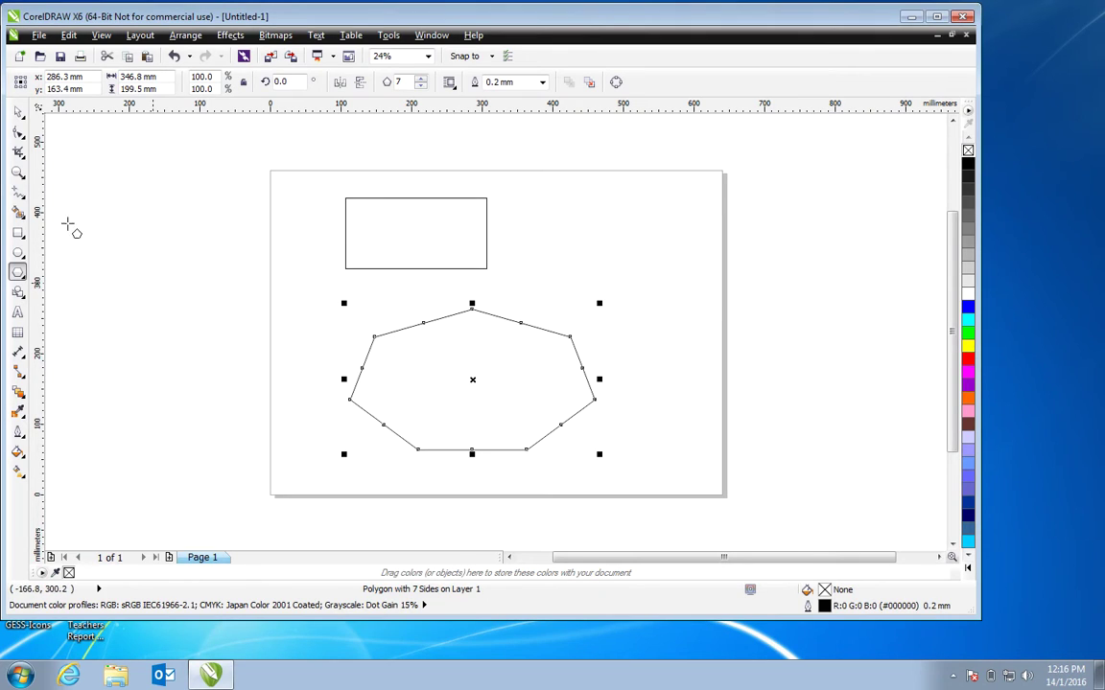
click(18, 113)
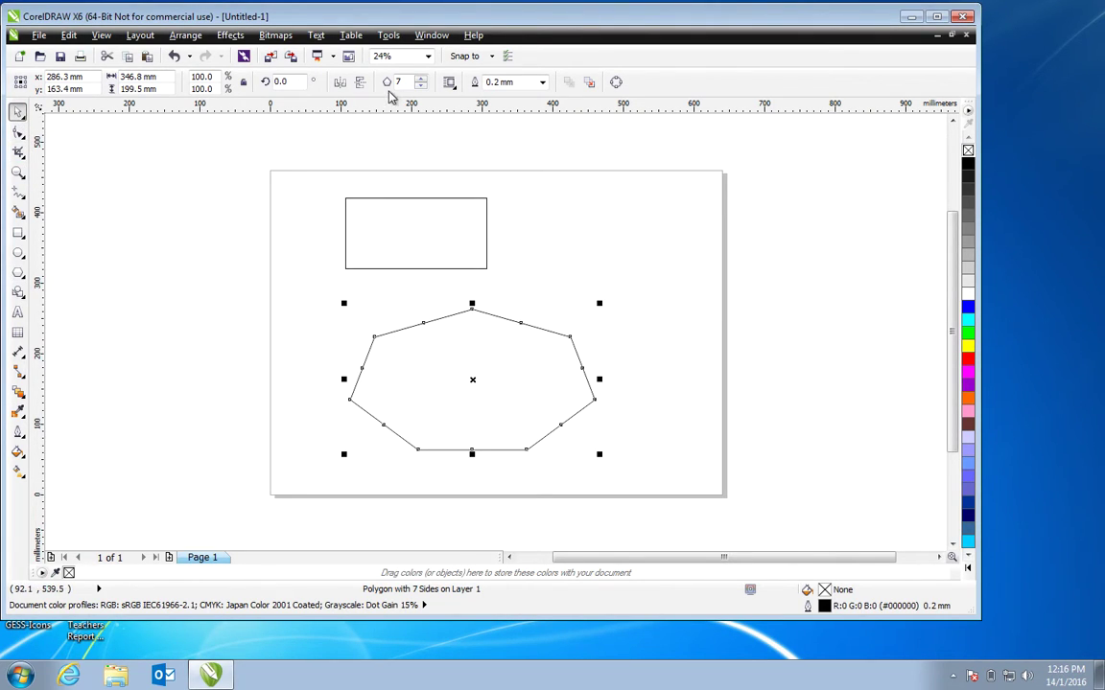
Draw a regular polygon beside the page's left edge and give it 6 sides, about 170 mm wide and 196 mm high.
click(18, 273)
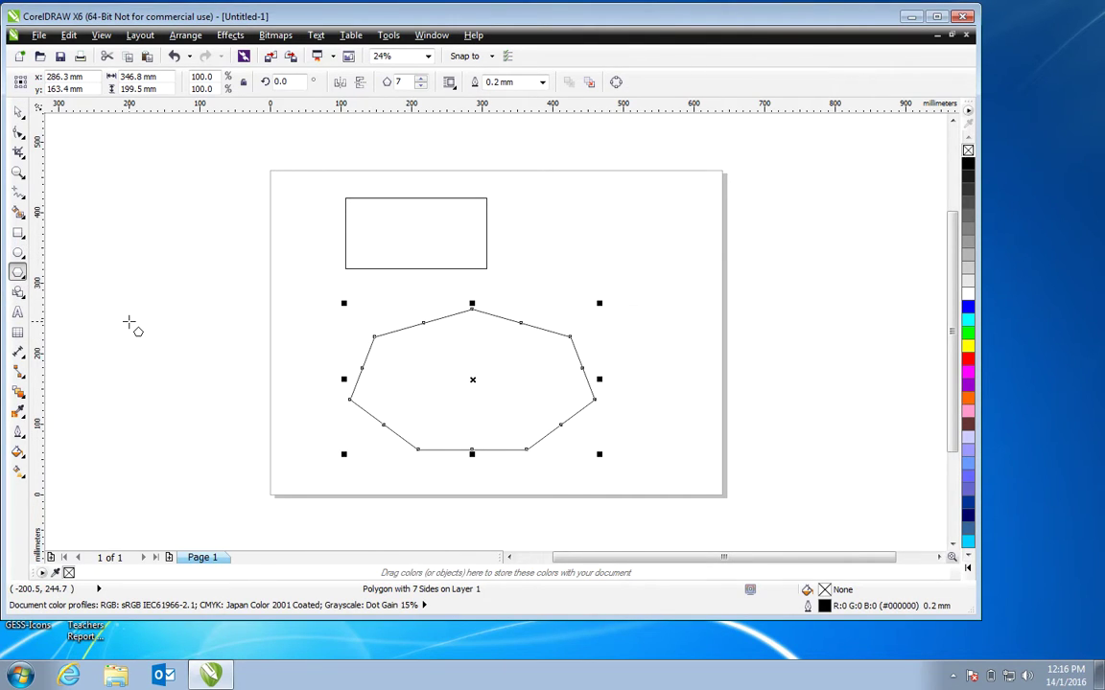
drag(114, 281, 255, 420)
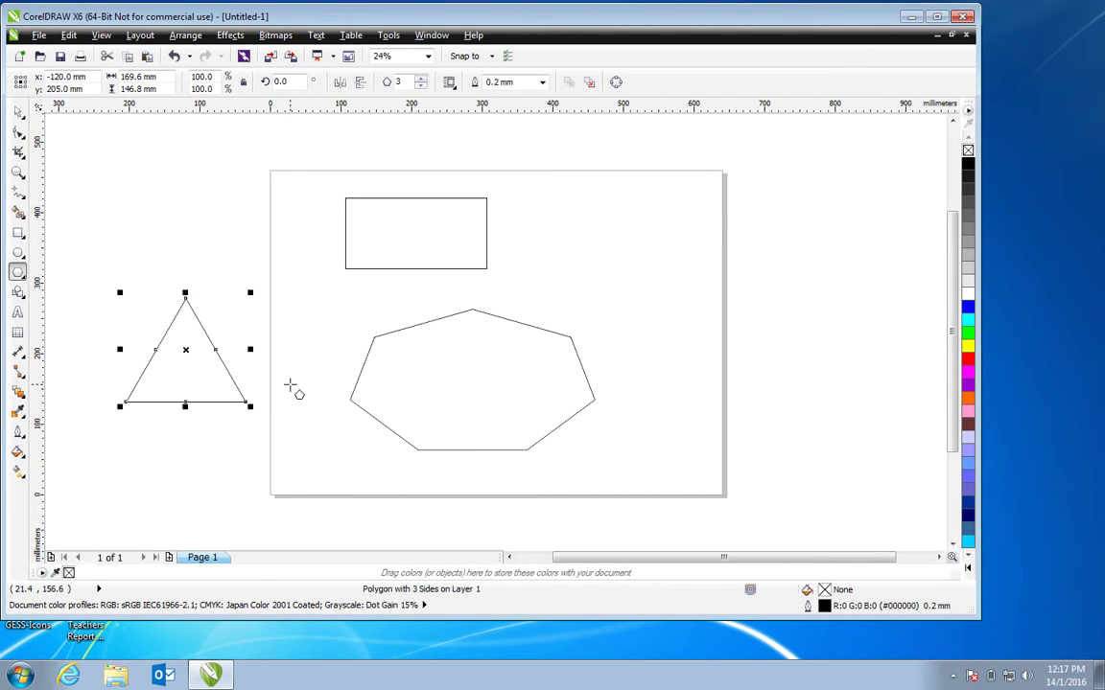
click(423, 81)
click(423, 81)
click(423, 80)
click(422, 81)
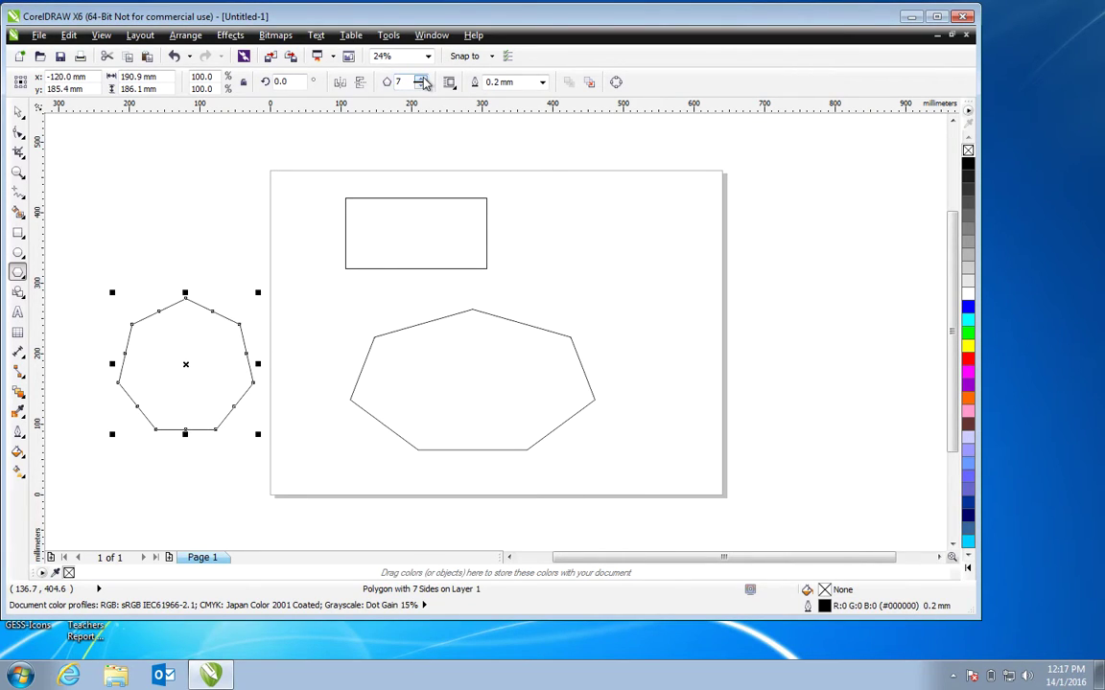
click(423, 81)
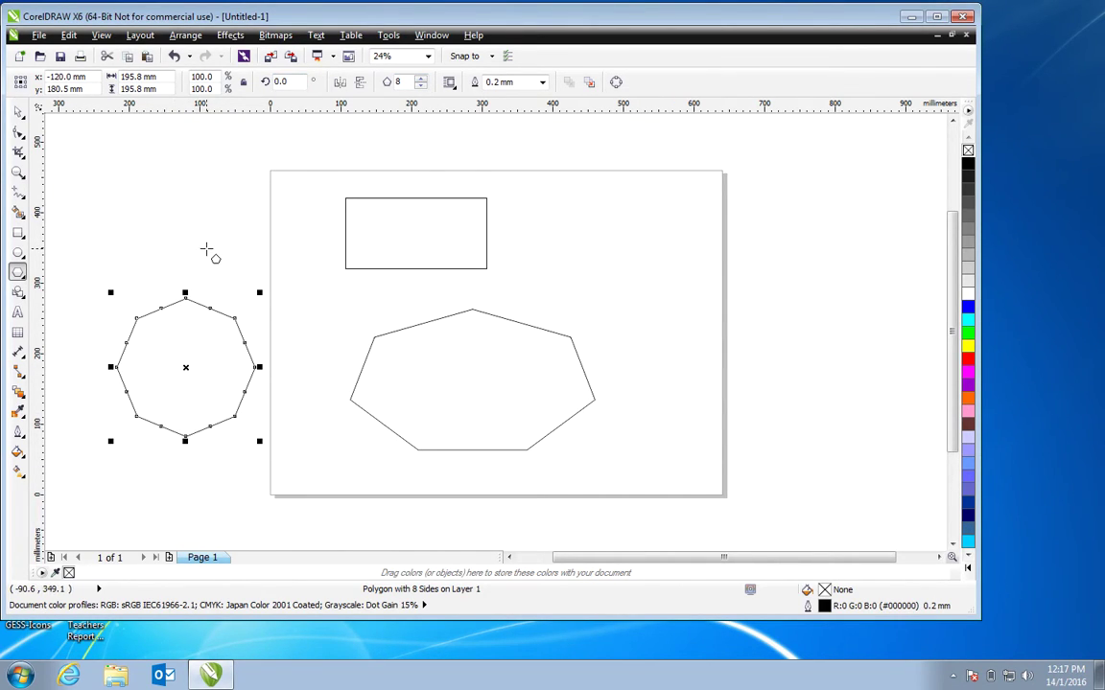
click(423, 79)
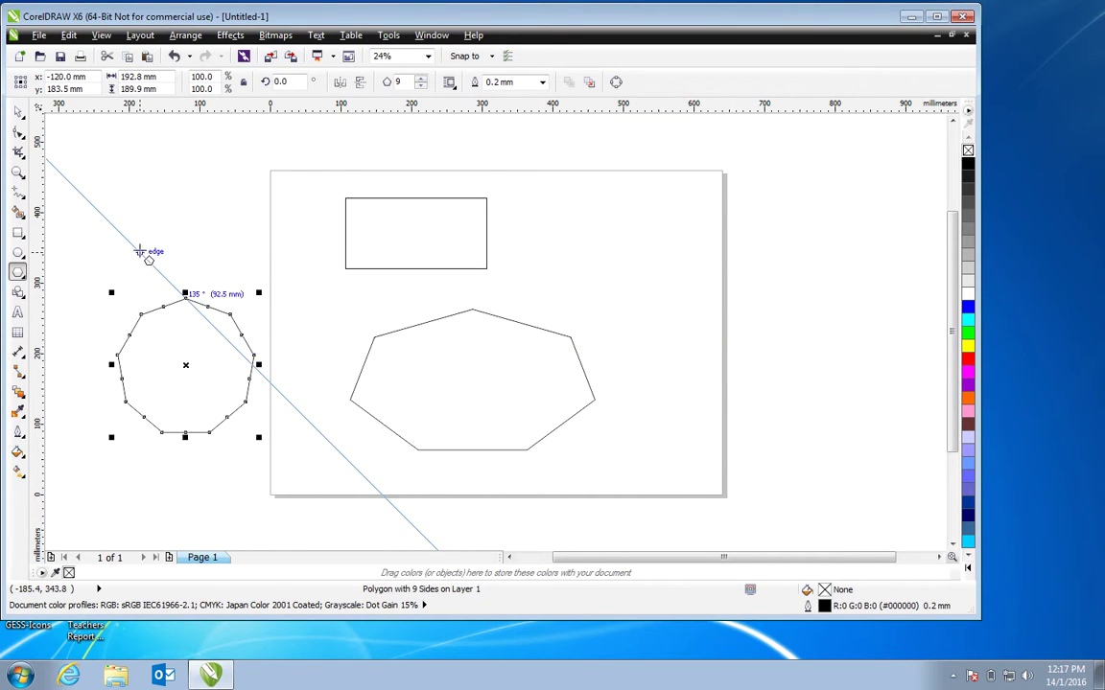
click(420, 85)
click(420, 85)
click(420, 85)
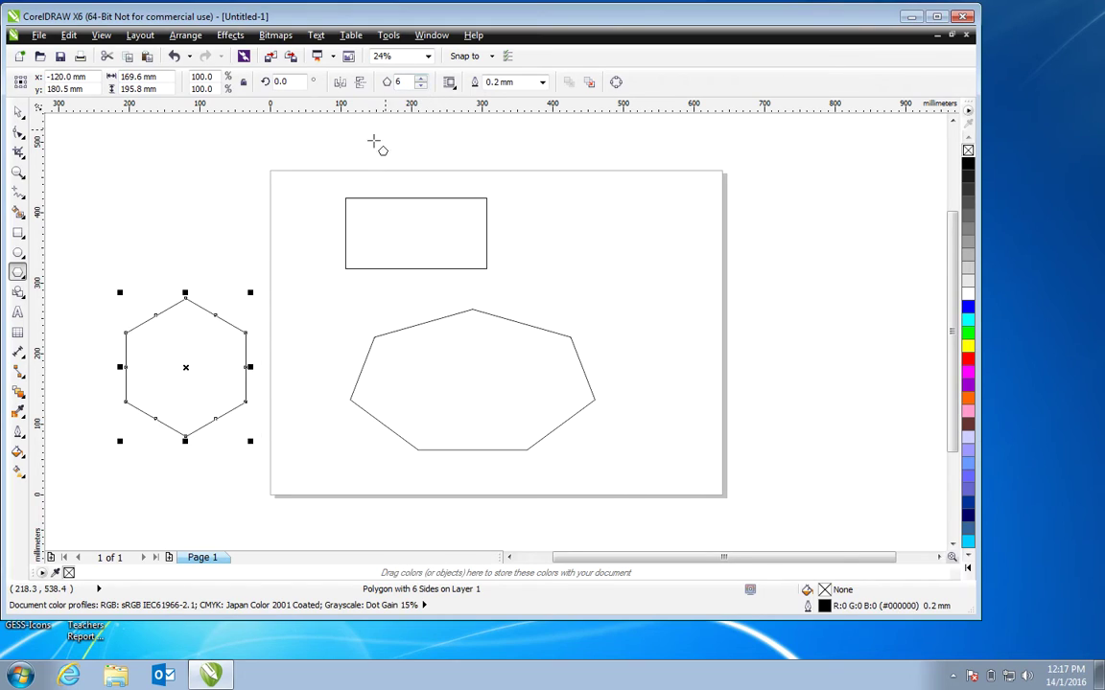
Draw a five-pointed star about 229 mm wide and 179 mm high across the page's right edge.
click(24, 278)
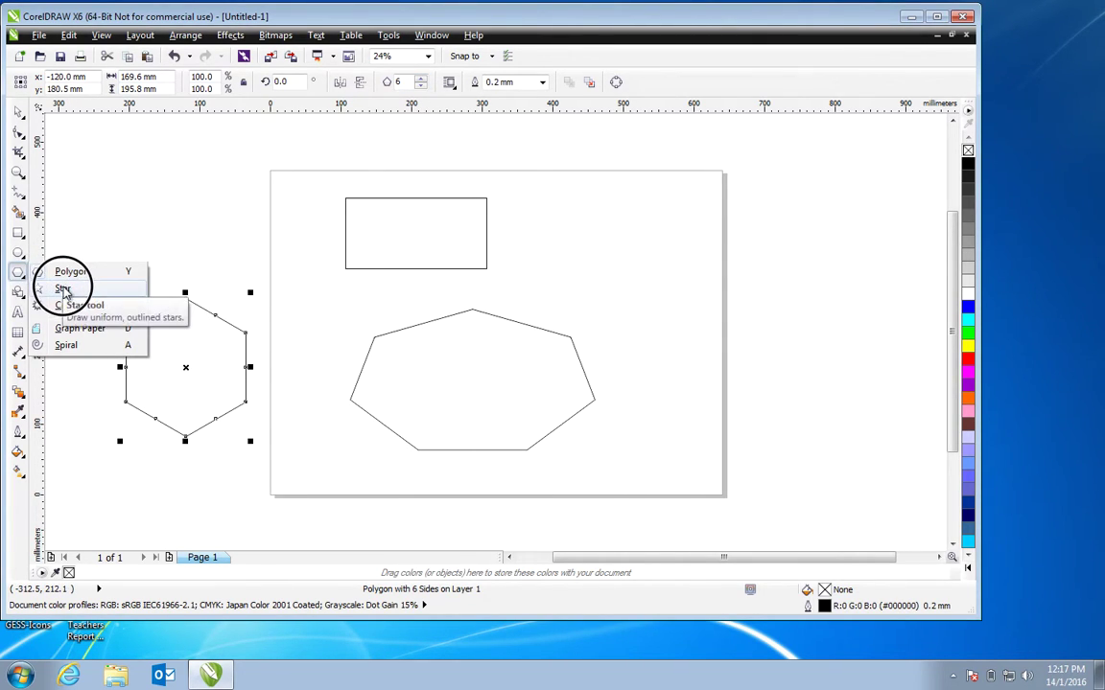
click(60, 289)
drag(681, 246, 849, 386)
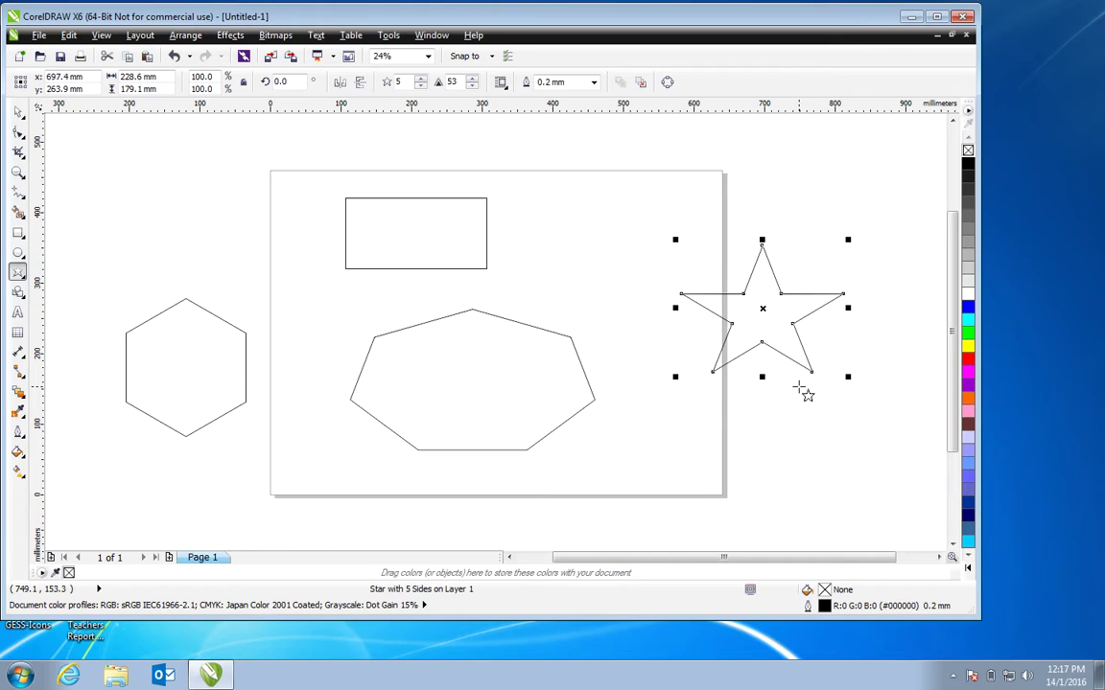
Draw a smaller star about 132 mm wide to the right of the rectangle and raise its points to 13.
drag(564, 201, 625, 299)
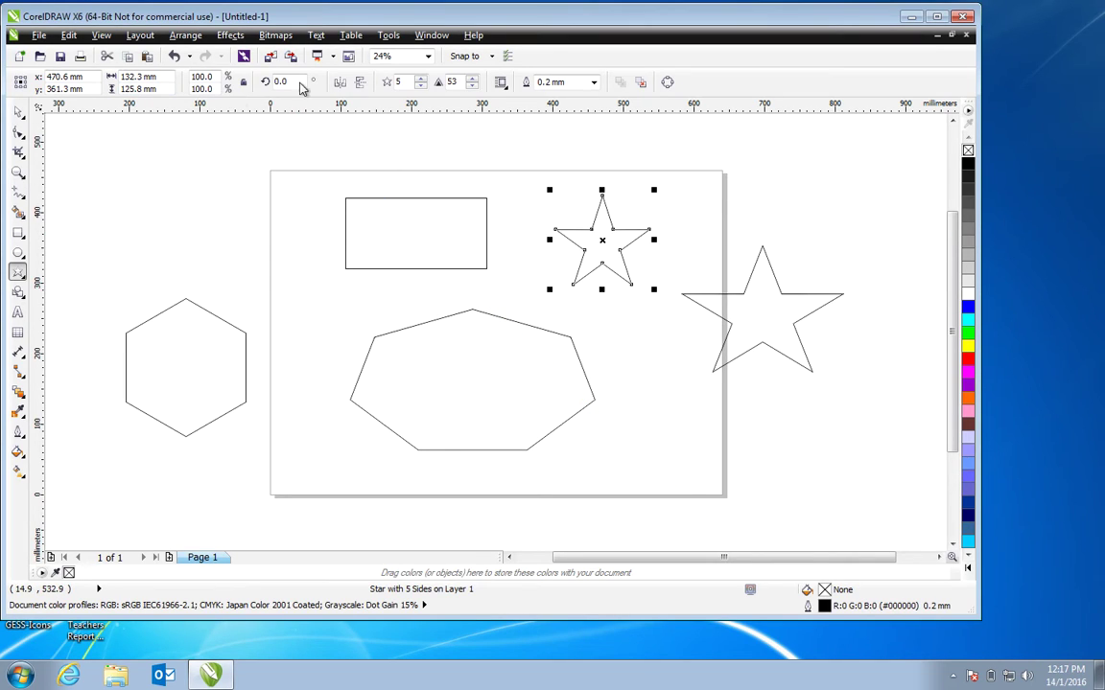
click(420, 81)
click(420, 81)
click(420, 81)
click(420, 81)
click(420, 81)
click(420, 80)
click(419, 81)
click(420, 81)
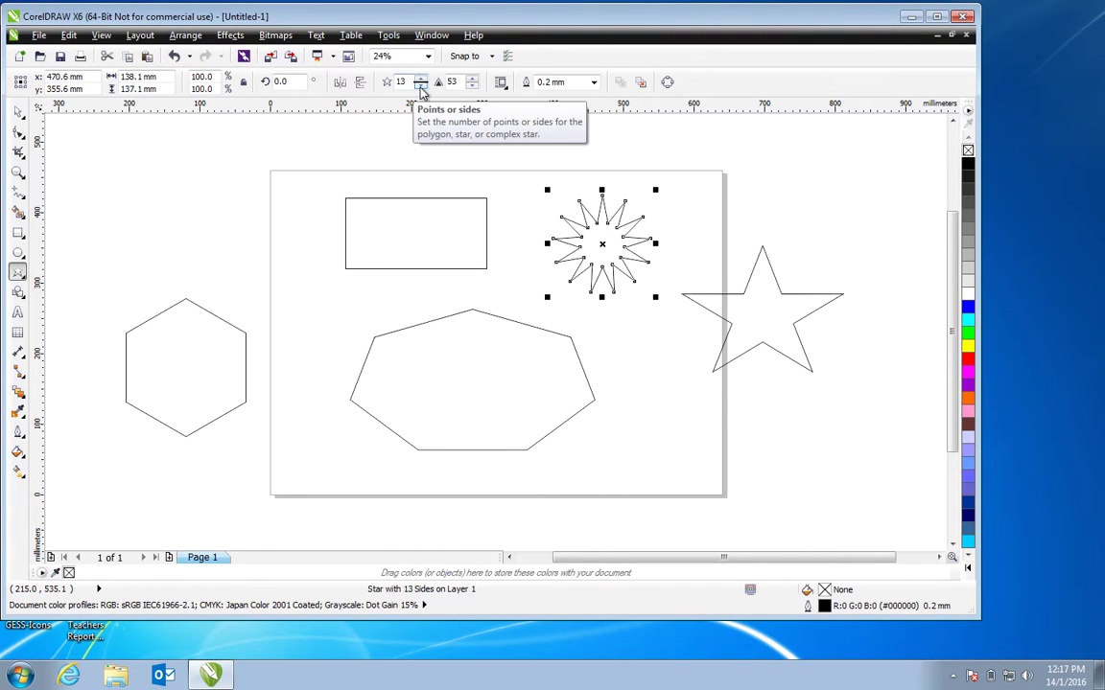
Try sharpness values of 25 and 61 on the 13-point star.
click(471, 85)
click(472, 86)
click(472, 85)
click(472, 85)
click(472, 86)
click(472, 86)
click(472, 85)
click(472, 85)
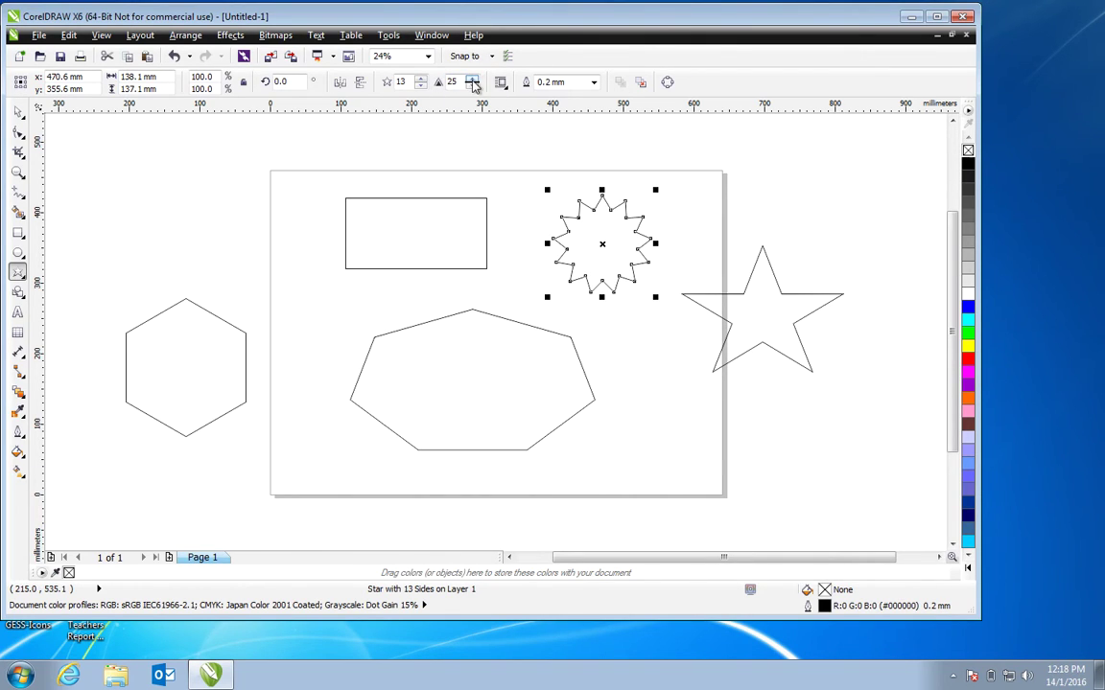
click(471, 79)
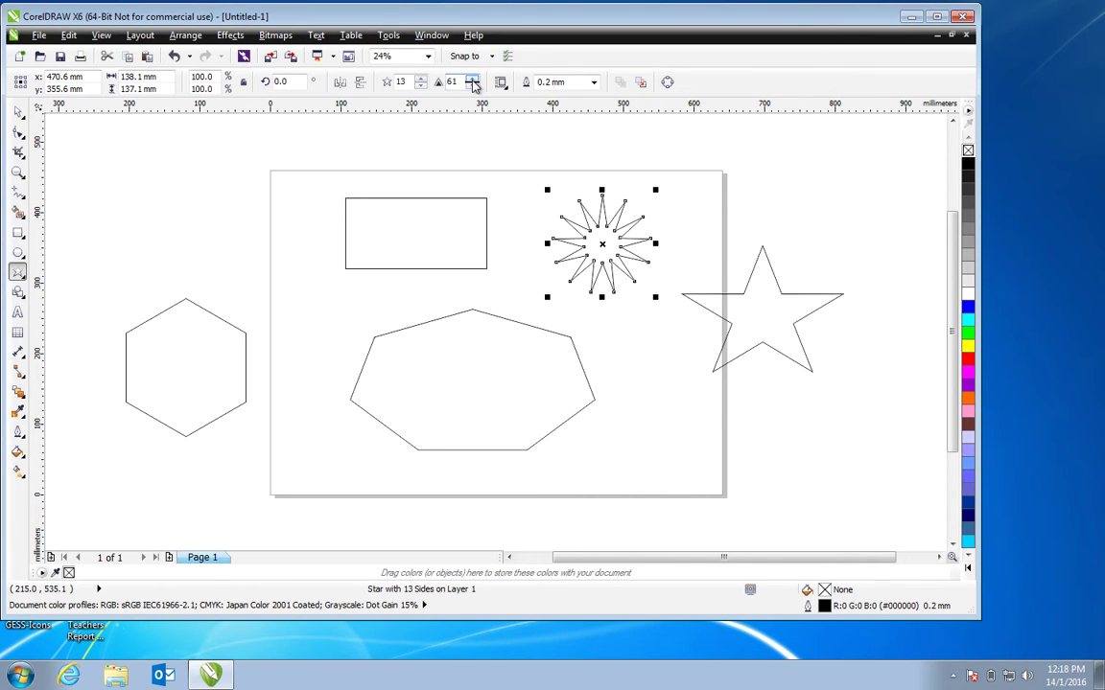
Set the smaller star's sharpness to 27 and its number of points to 25.
click(472, 87)
click(472, 86)
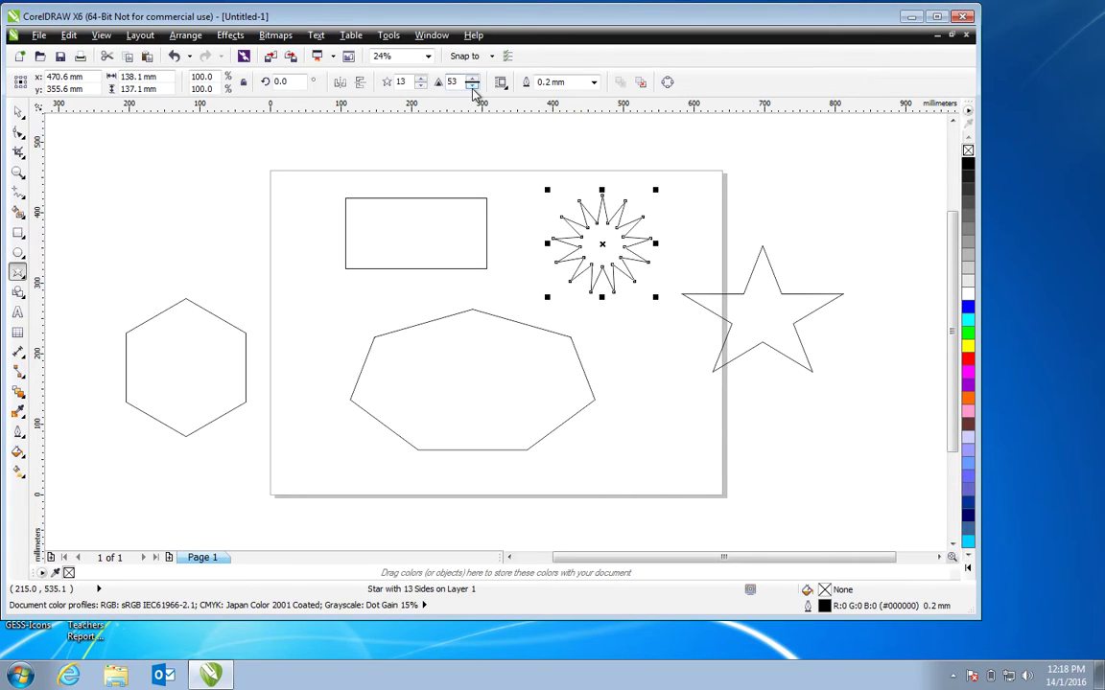
click(472, 86)
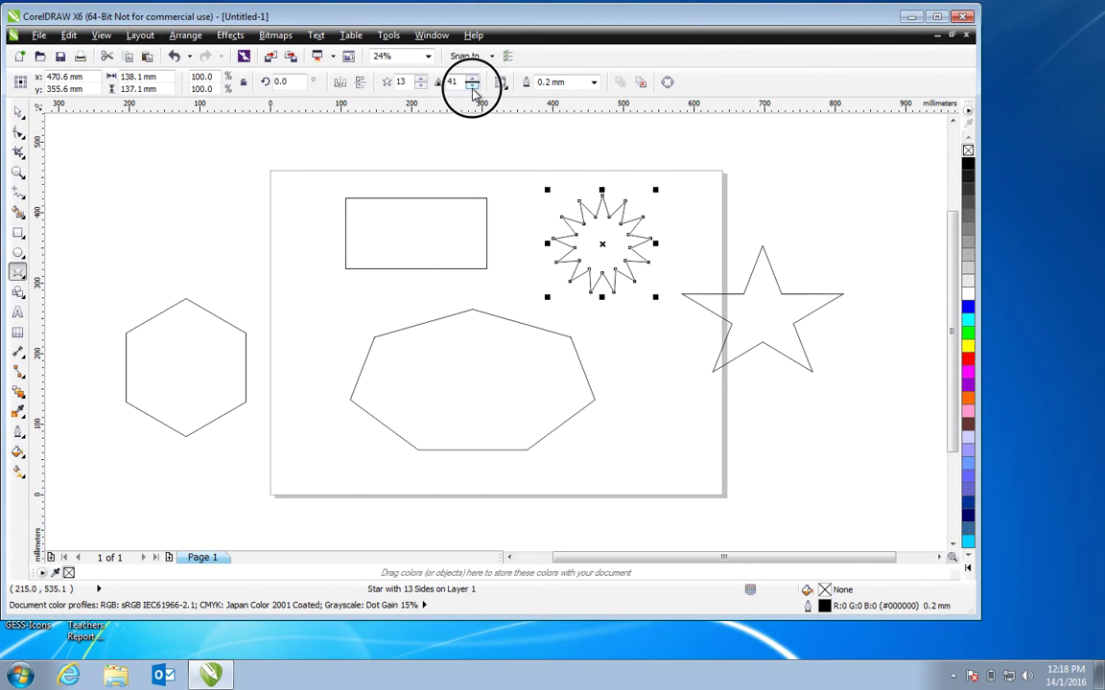
click(472, 86)
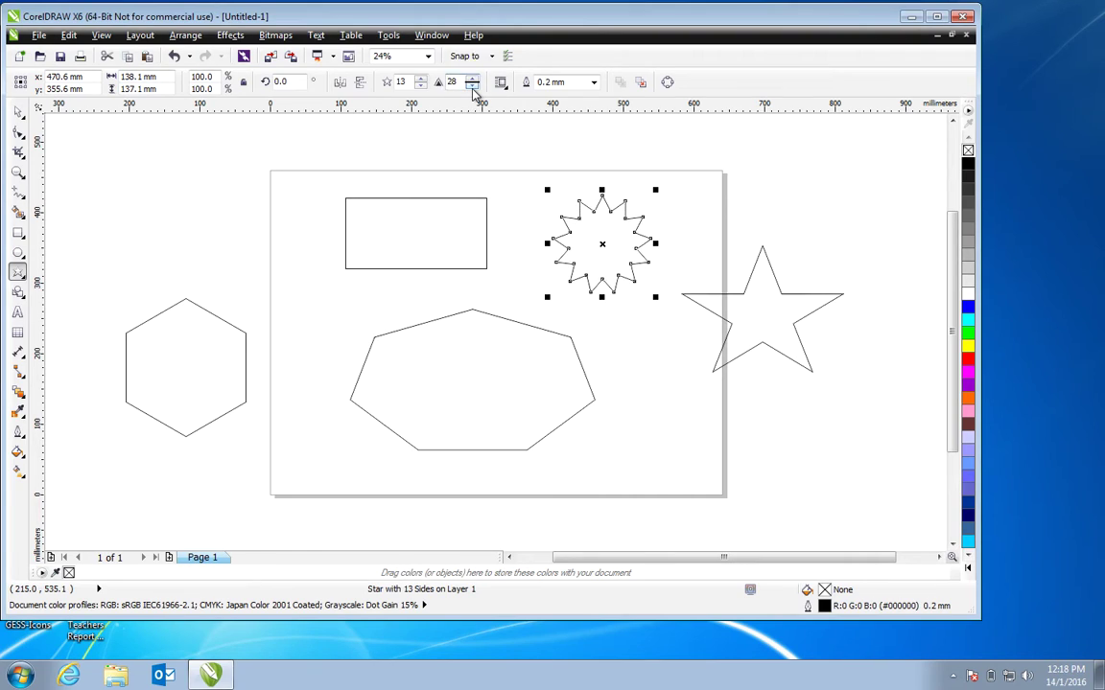
click(420, 83)
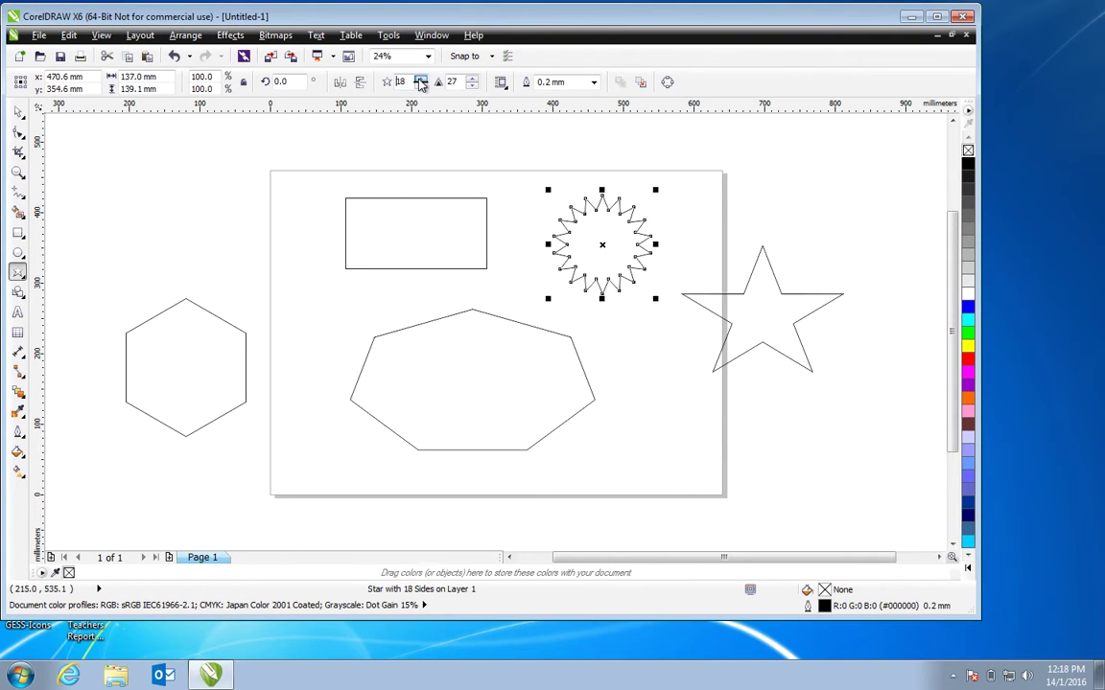
click(420, 83)
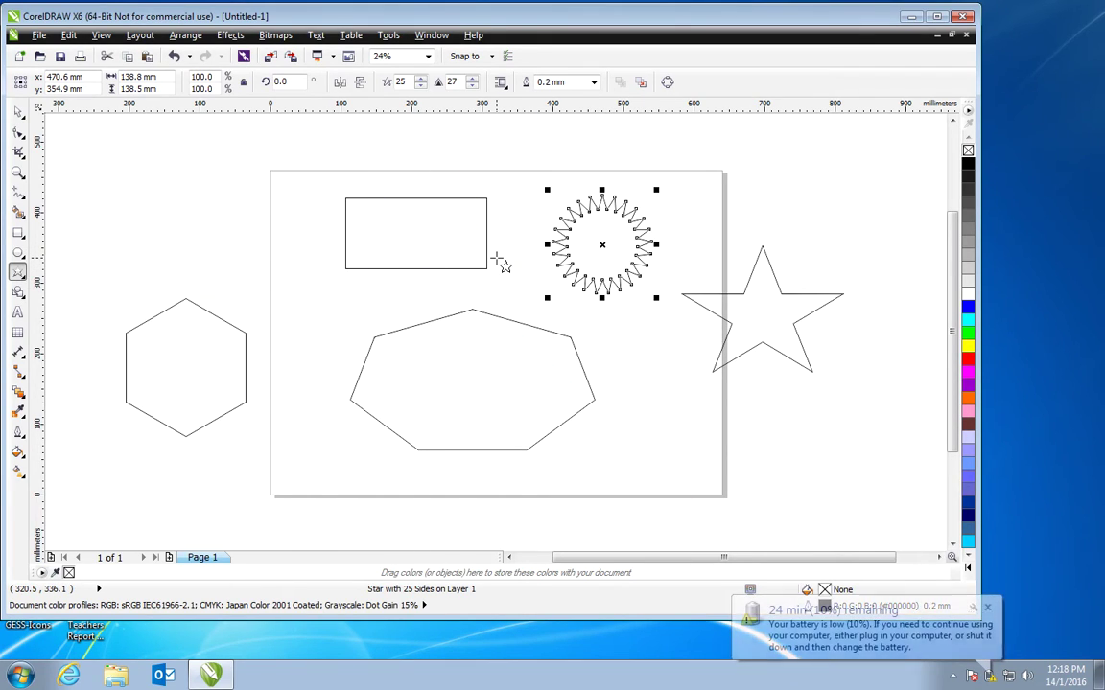
Duplicate the 25-point star and place the copy directly to the right of the original, slightly higher.
key(space)
key(ctrl+d)
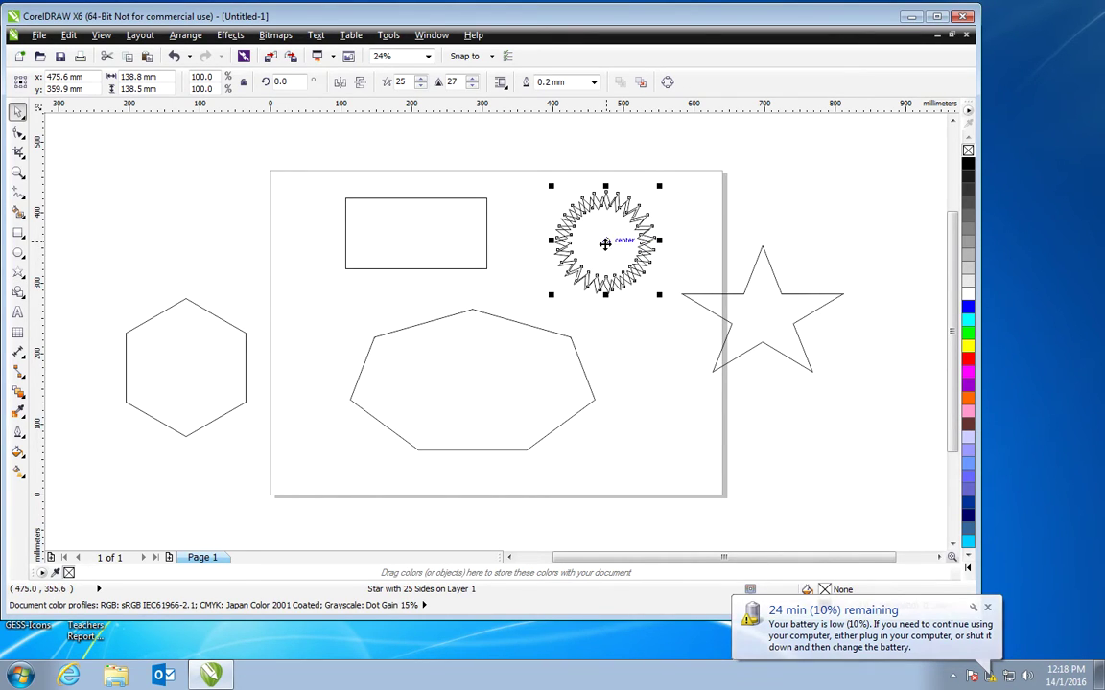
drag(606, 243, 701, 224)
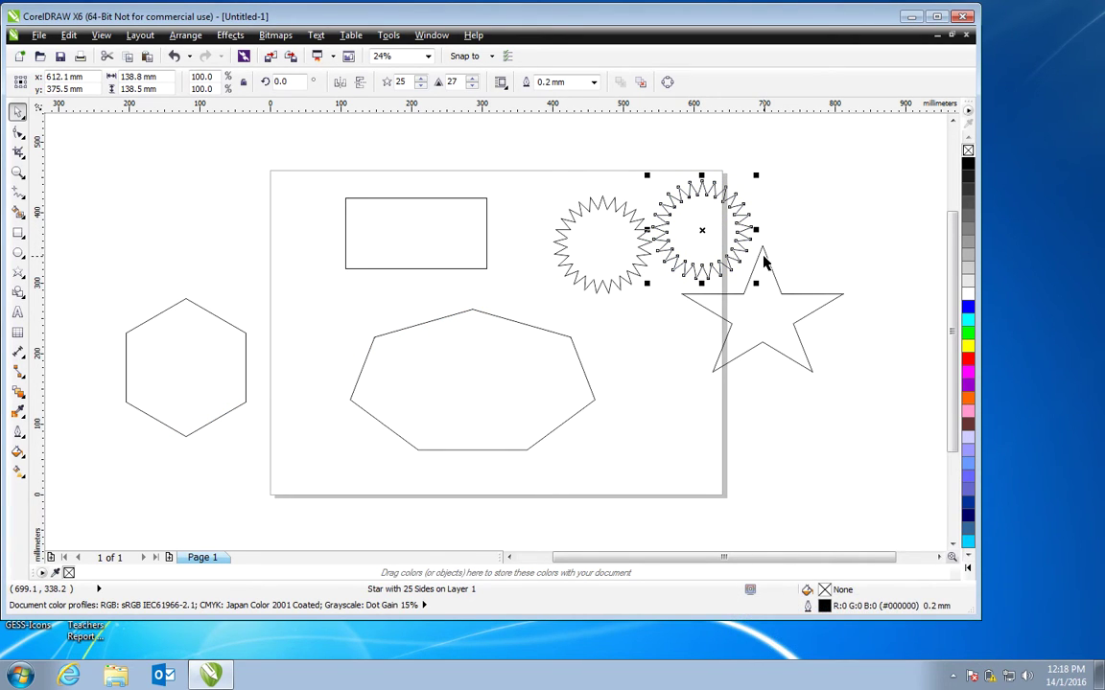
Repeat the offset duplication to extend the row to eight 25-point stars rising to the right.
key(ctrl+r)
key(ctrl+r)
key(ctrl+r)
key(ctrl+r)
key(ctrl+r)
key(ctrl+r)
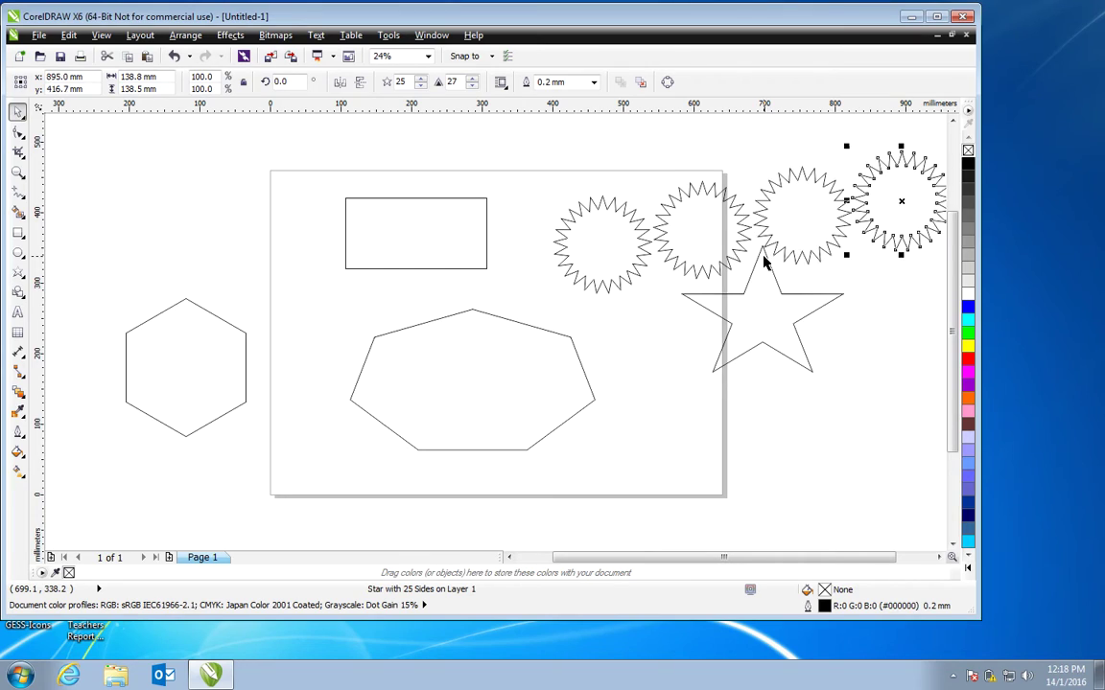
key(ctrl+r)
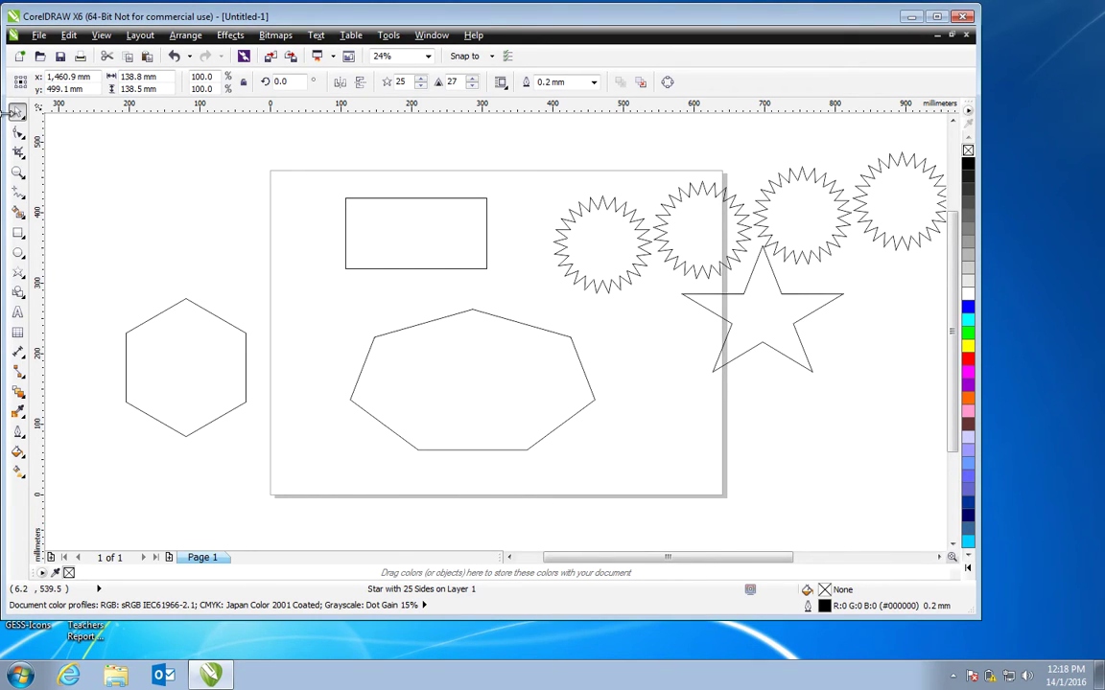
Draw a second rectangle about 153 mm wide and 99 mm high overlapping the first rectangle's upper right corner.
key(z)
click(162, 83)
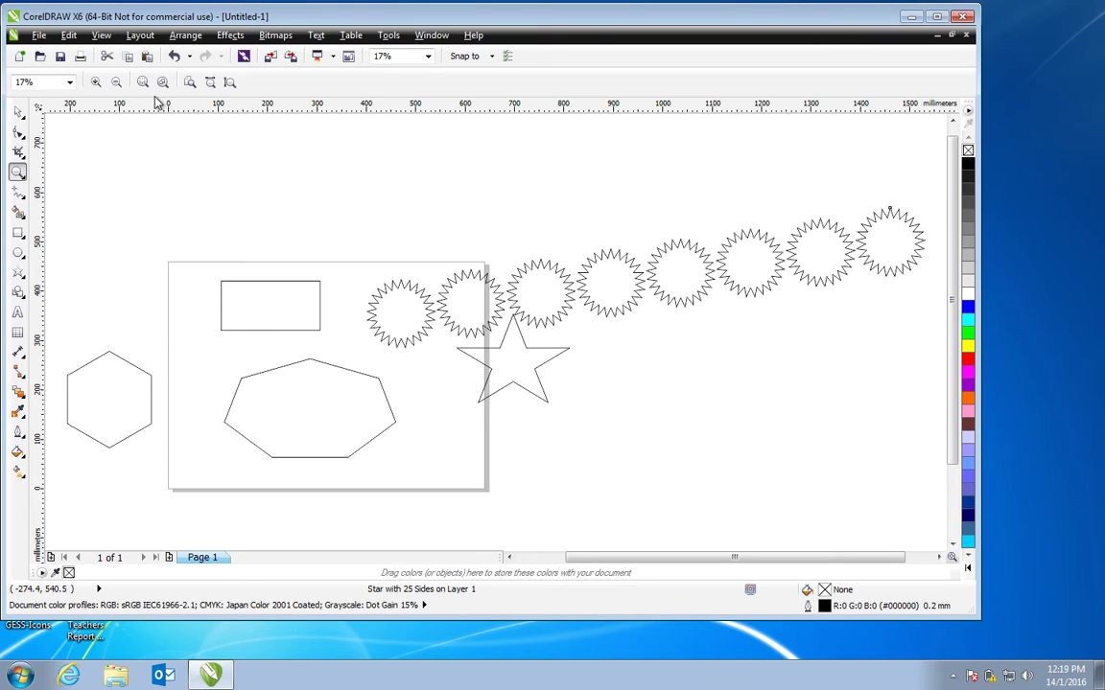
click(17, 232)
drag(260, 249, 336, 297)
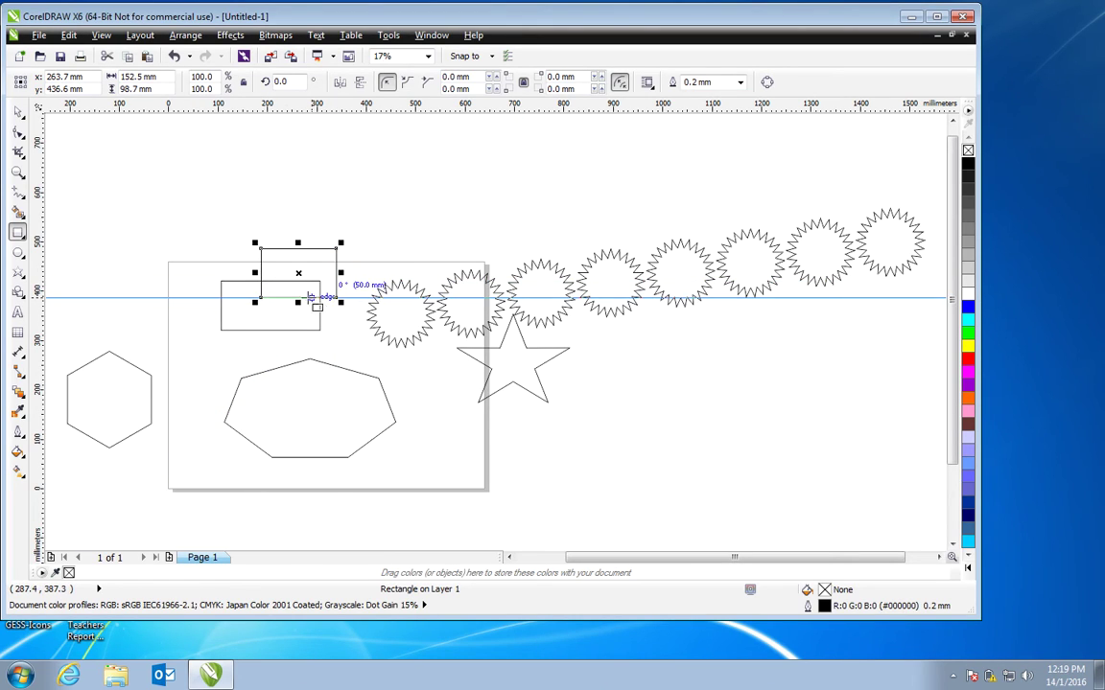
click(18, 111)
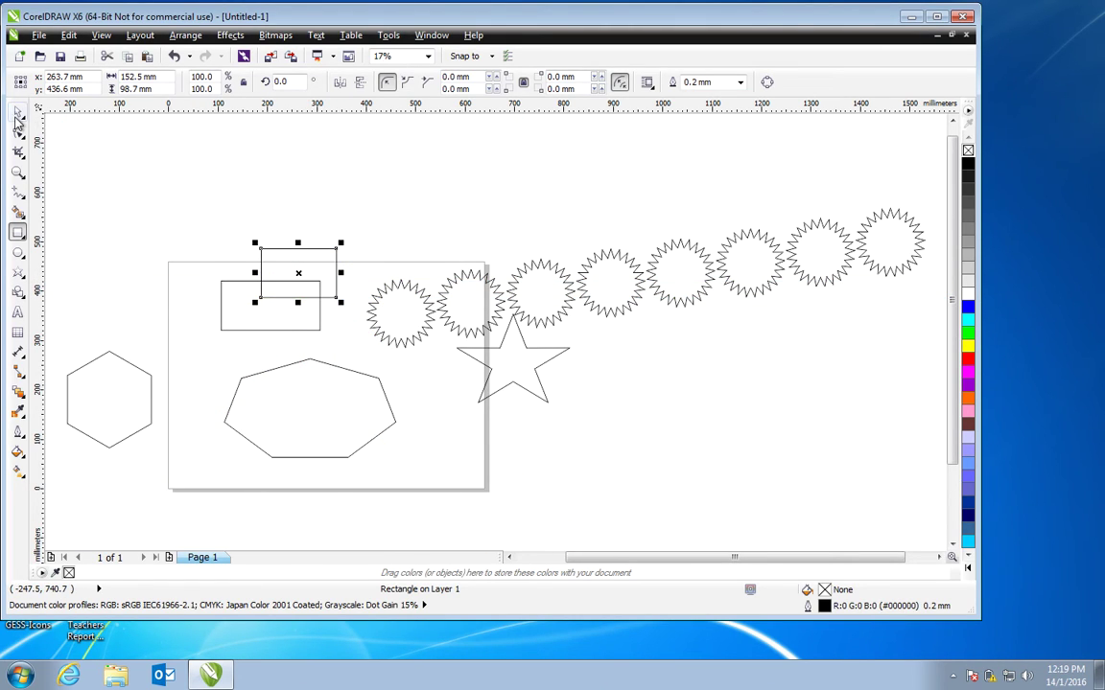
Remove the line segments inside the overlap of the two rectangles with Virtual Segment Delete, leaving a single stepped outline.
key(z)
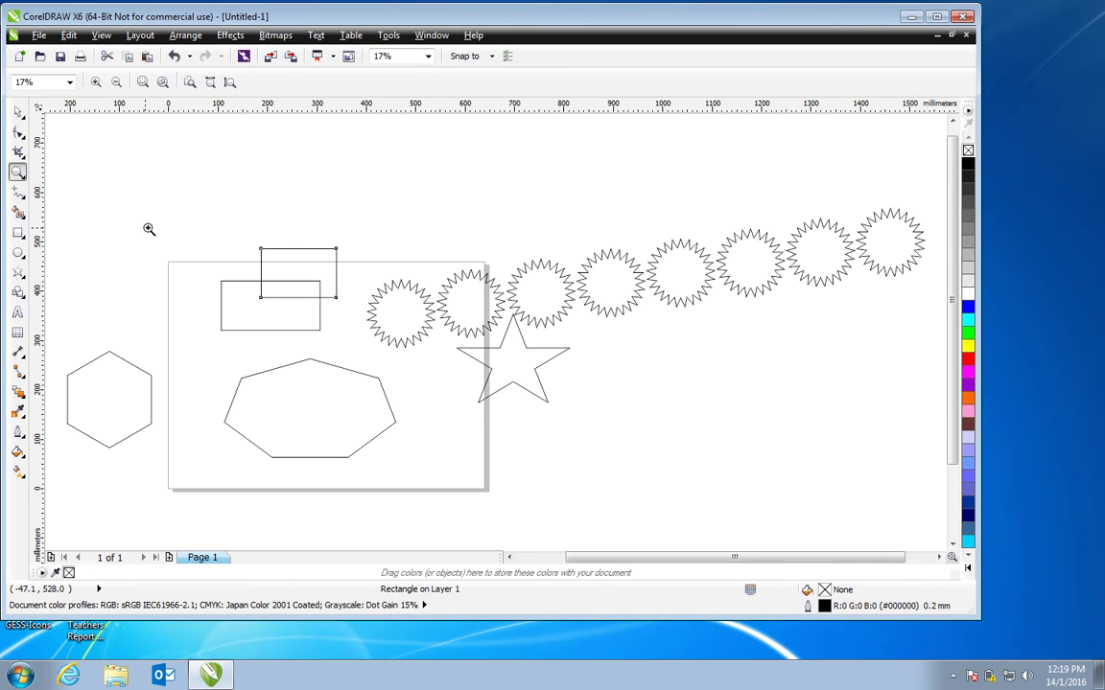
drag(190, 225, 356, 347)
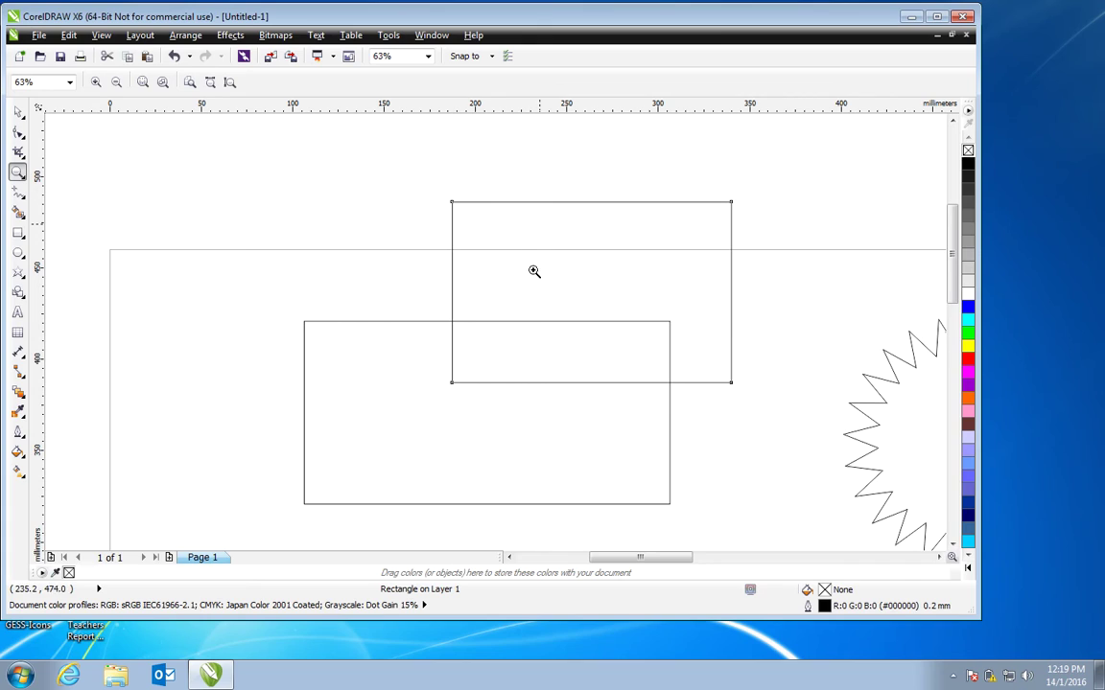
click(25, 161)
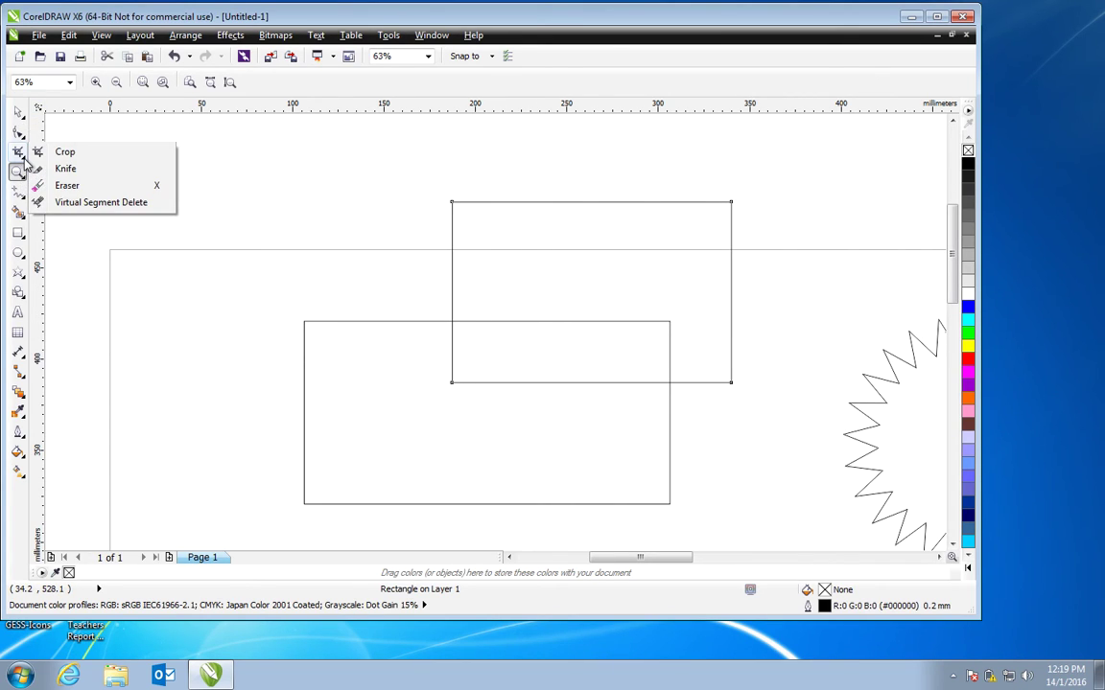
click(87, 201)
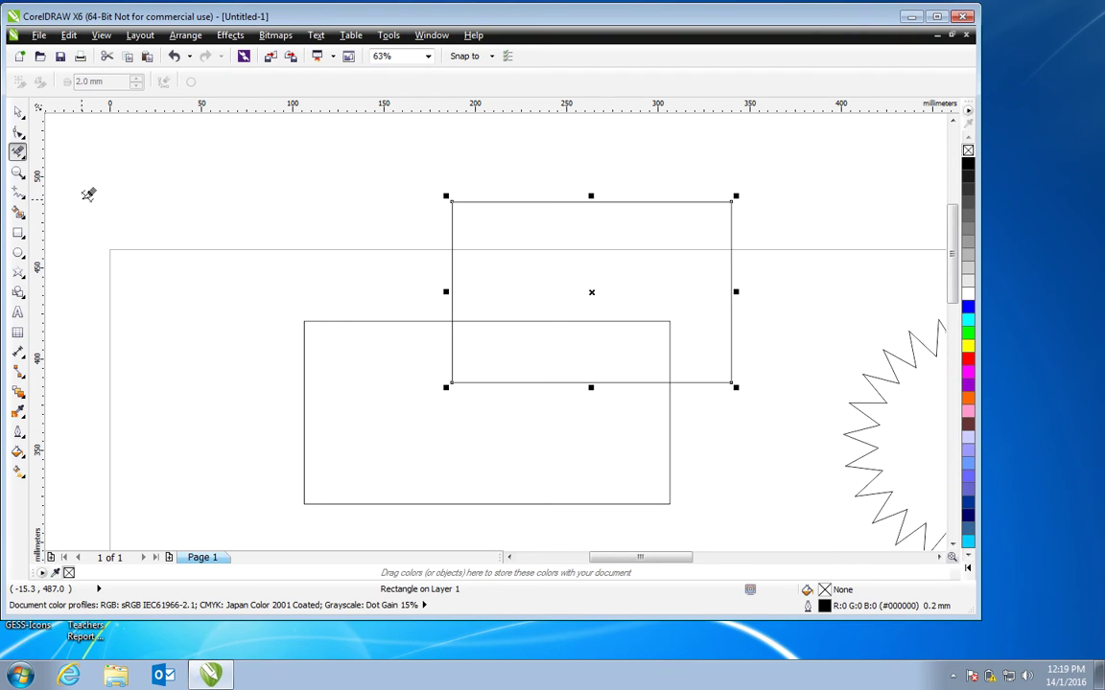
click(516, 318)
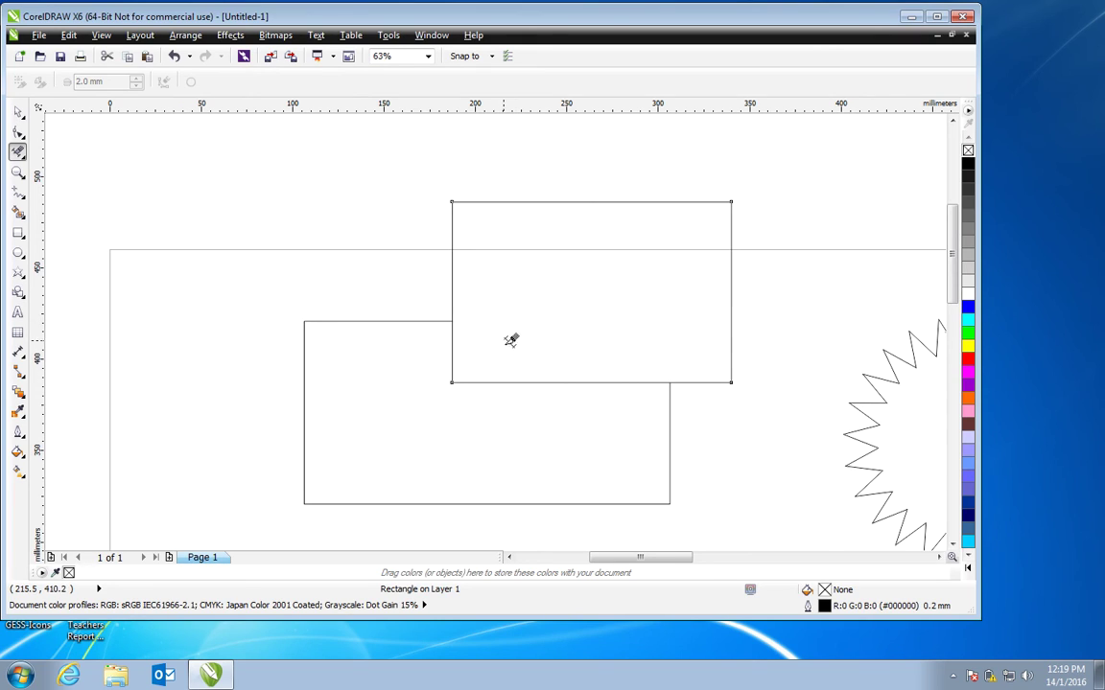
click(523, 380)
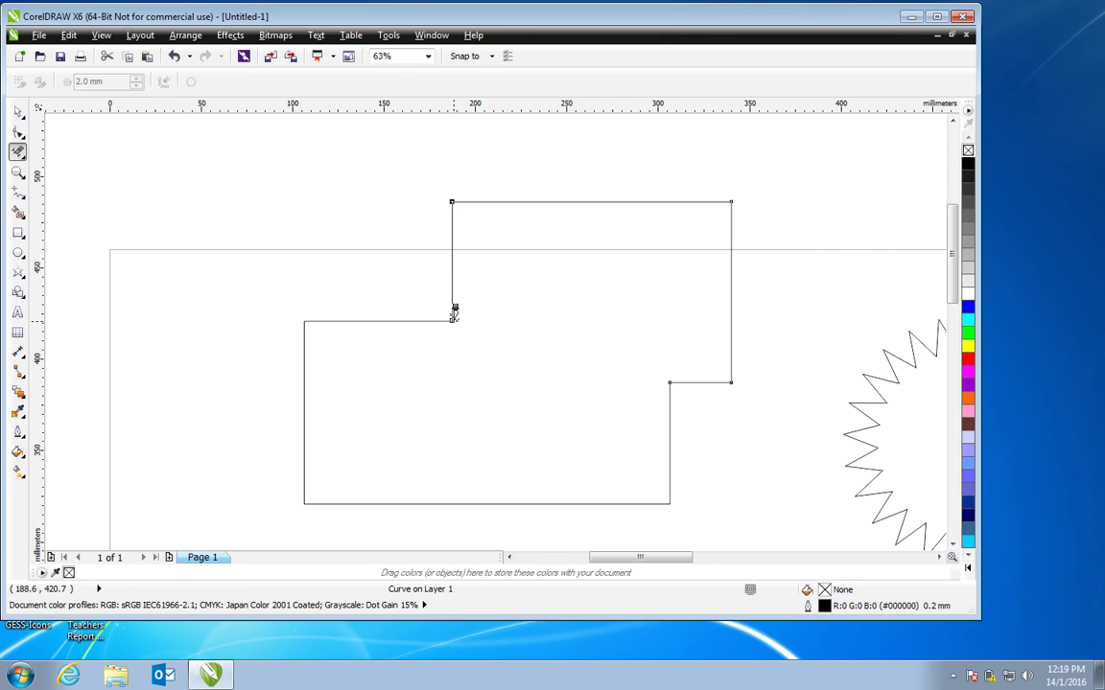